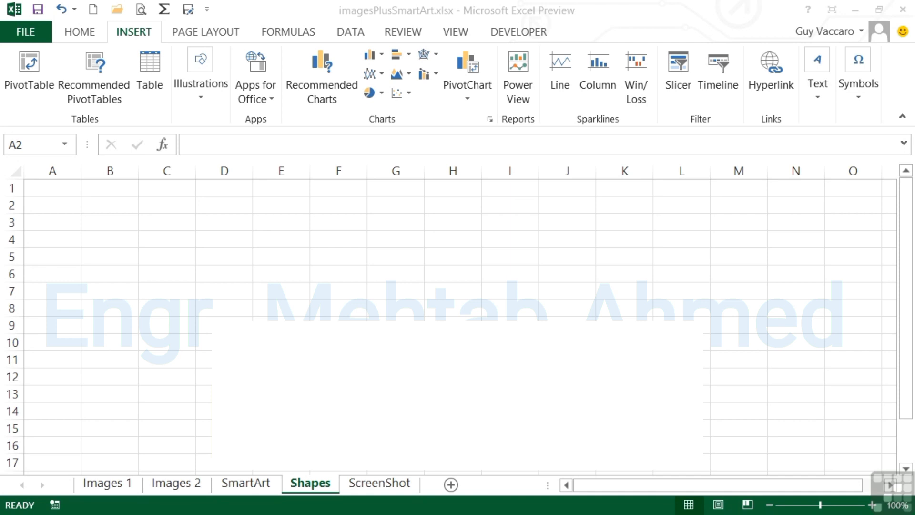
- On the Shapes sheet, draw a rectangle about 1.28" high and 2.29" wide from column C, row 3 to row 9
click(312, 484)
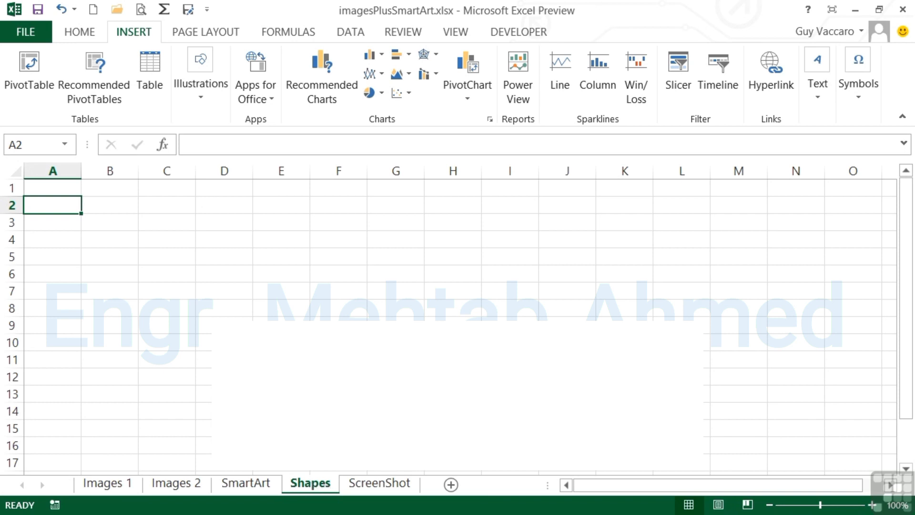
click(202, 99)
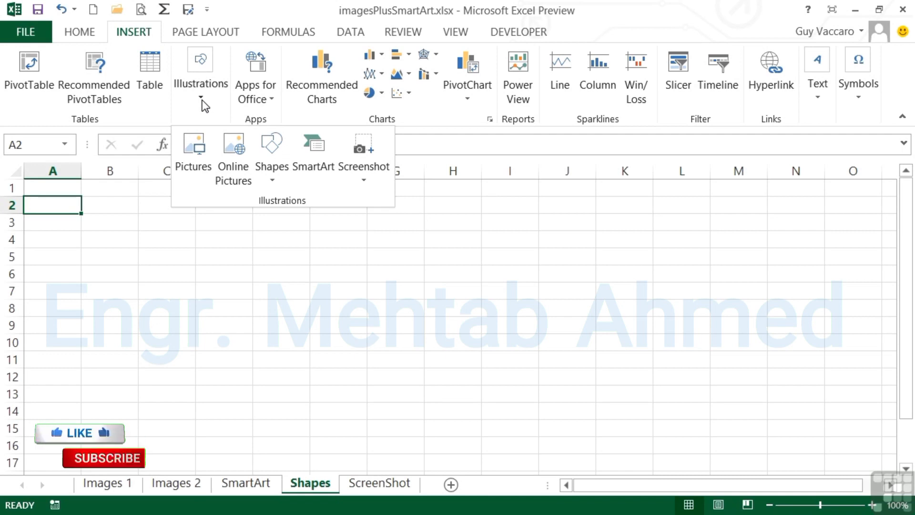
click(273, 184)
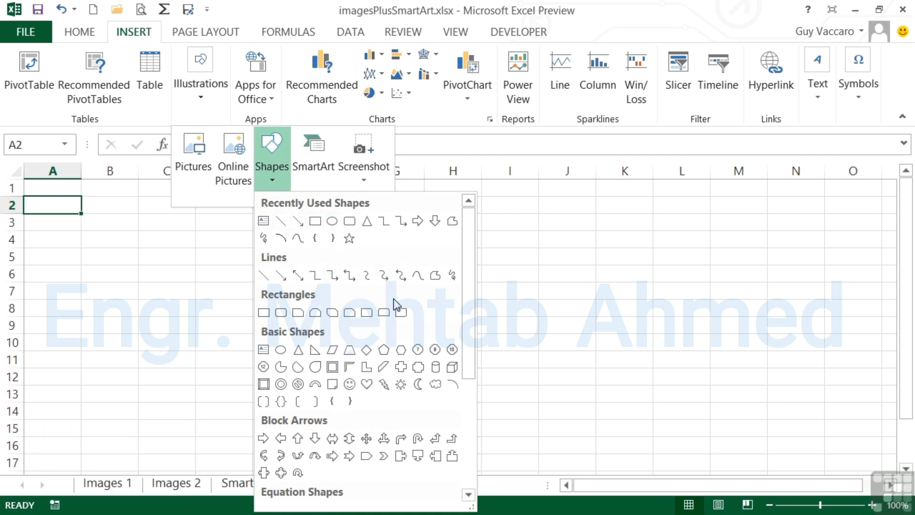
drag(470, 374, 470, 436)
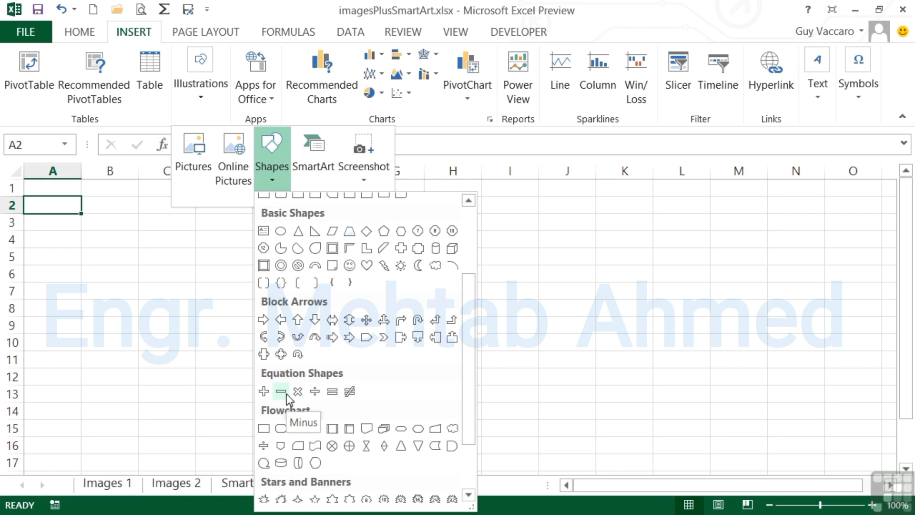
drag(467, 439, 466, 491)
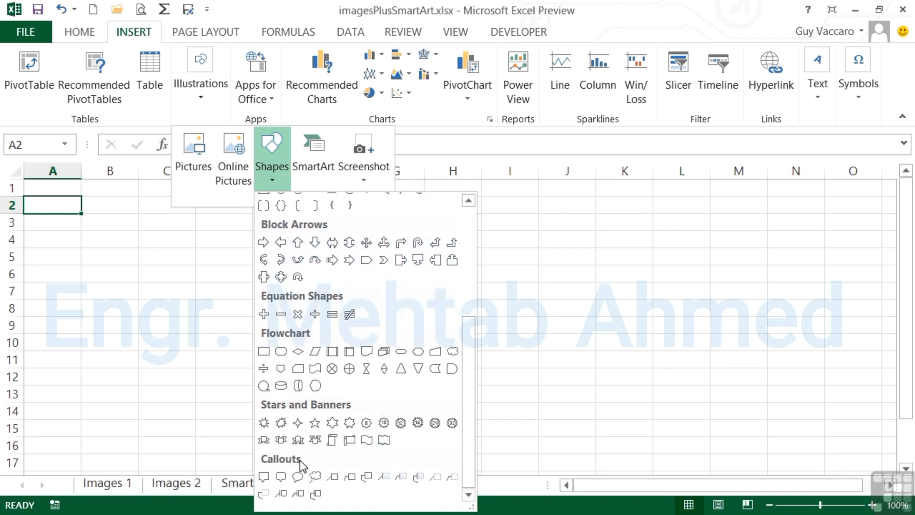
drag(466, 470, 465, 343)
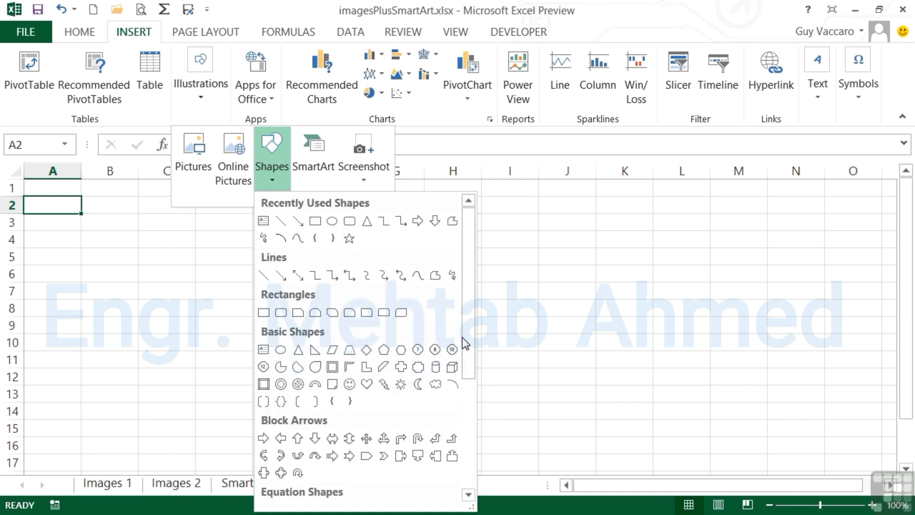
click(264, 313)
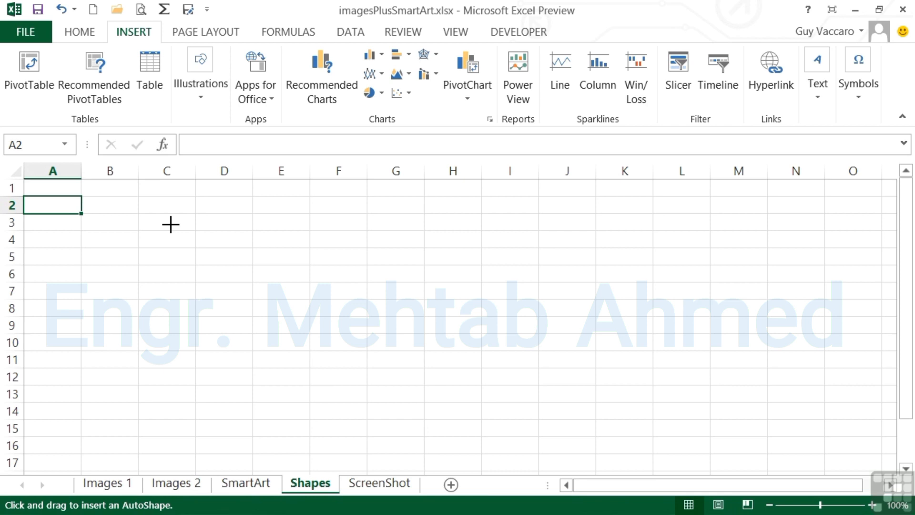
mouse_move(171, 224)
mouse_down()
mouse_move(200, 265)
mouse_move(345, 335)
mouse_move(395, 340)
mouse_move(416, 370)
mouse_move(484, 401)
mouse_move(349, 323)
mouse_move(367, 335)
mouse_up()
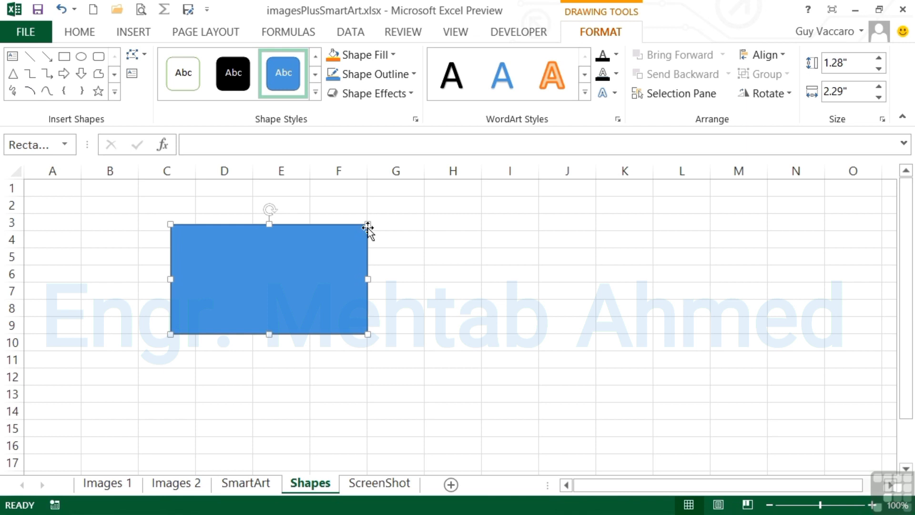
- Resize the rectangle freehand to about 1.2" high and 2.4" wide, and deselect it
drag(368, 224, 332, 229)
drag(333, 282, 376, 285)
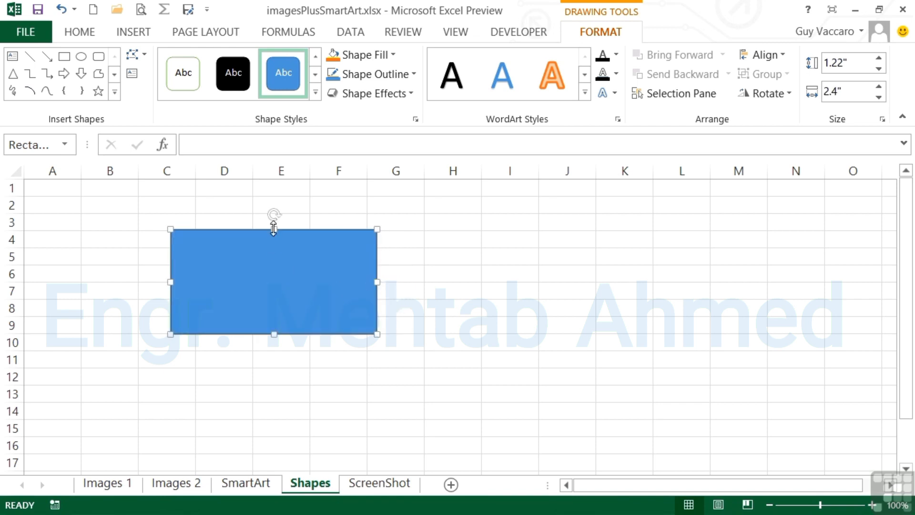
mouse_move(273, 230)
mouse_down()
mouse_move(270, 274)
mouse_move(271, 231)
mouse_up()
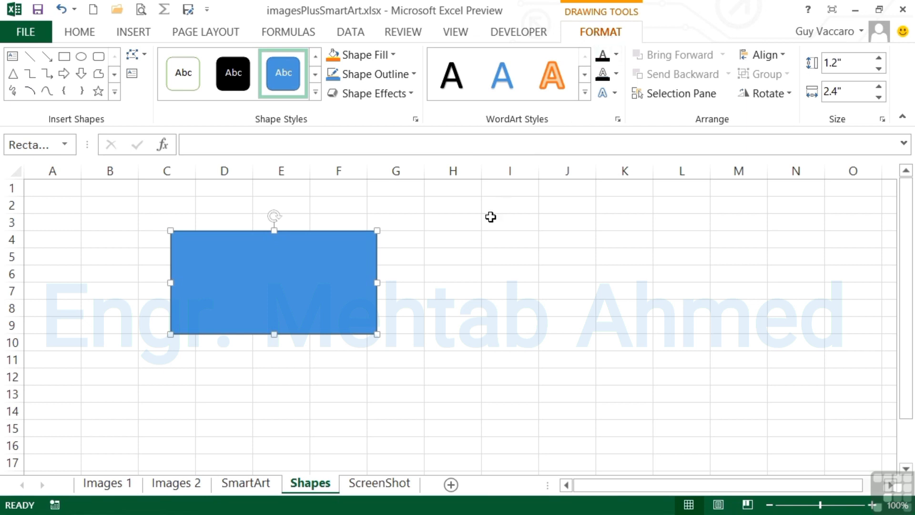
click(506, 268)
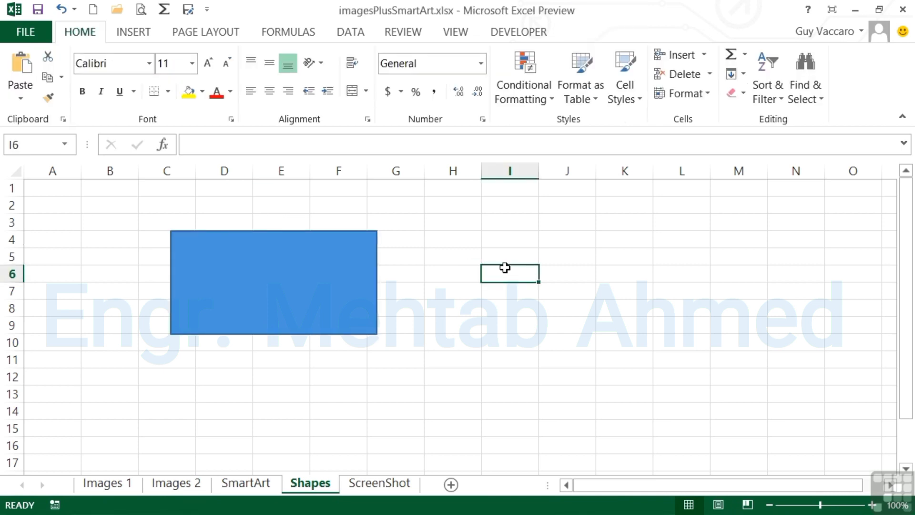
click(312, 283)
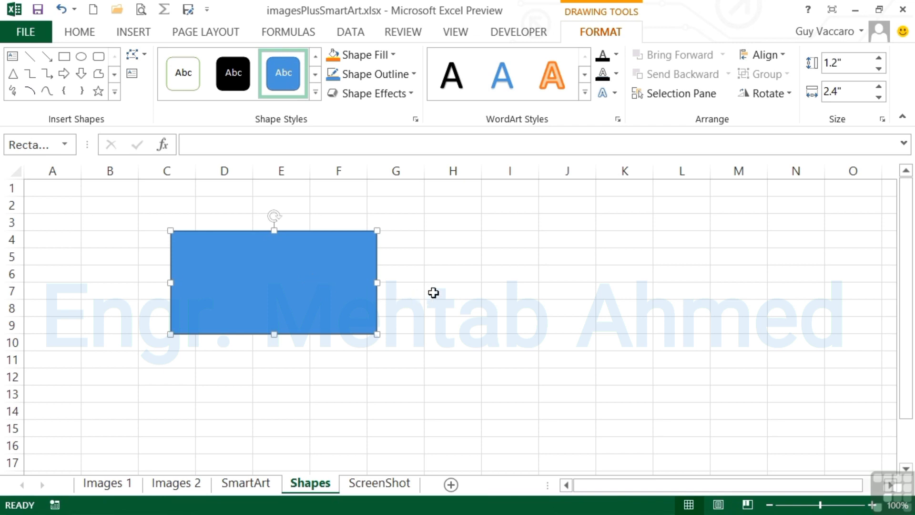
click(460, 256)
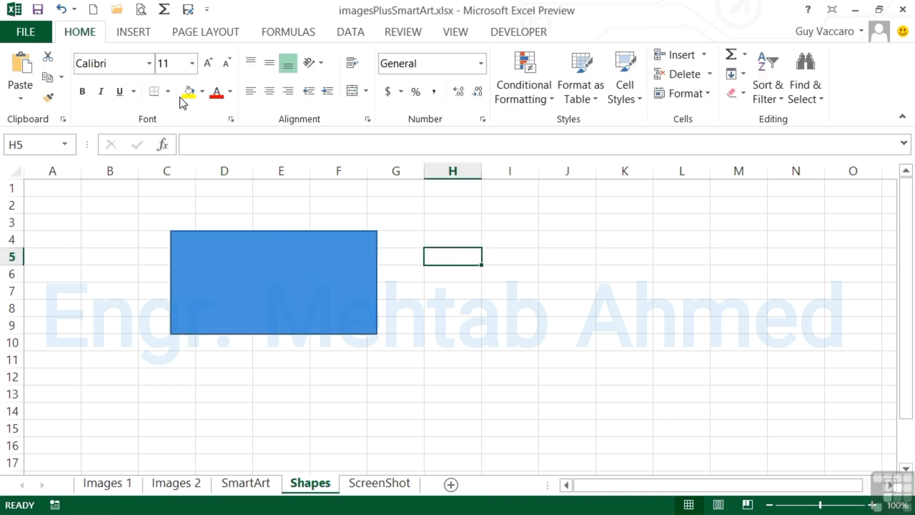
- Draw a smiley face shape about 1.7" high and 2.12" wide beside the rectangle, starting at column I, row 3
click(141, 33)
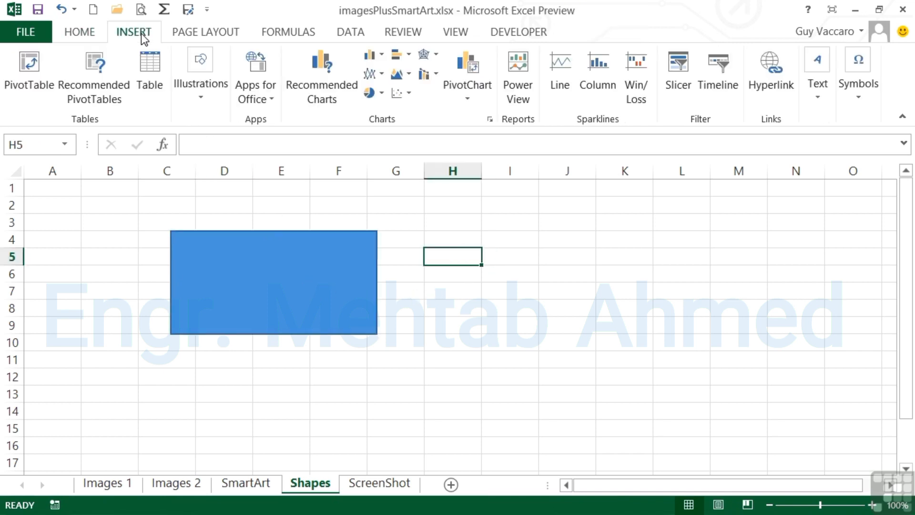
click(204, 106)
click(273, 181)
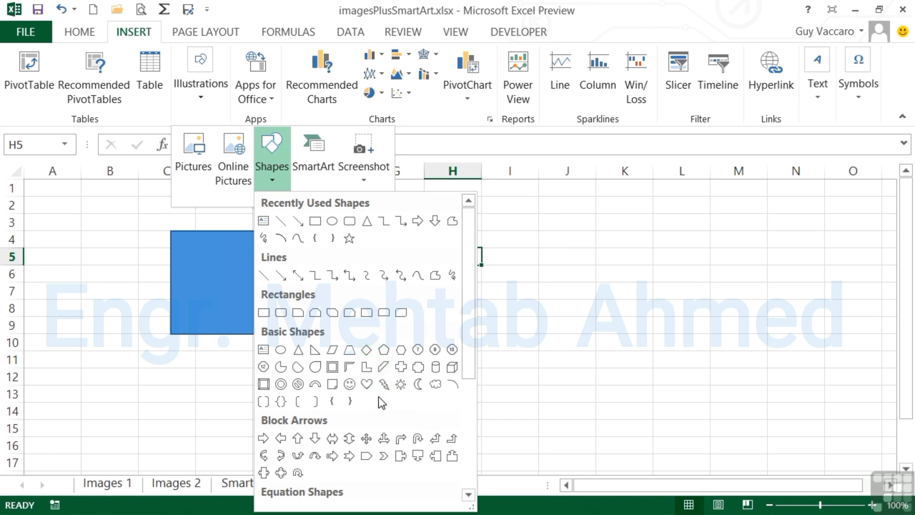
click(349, 385)
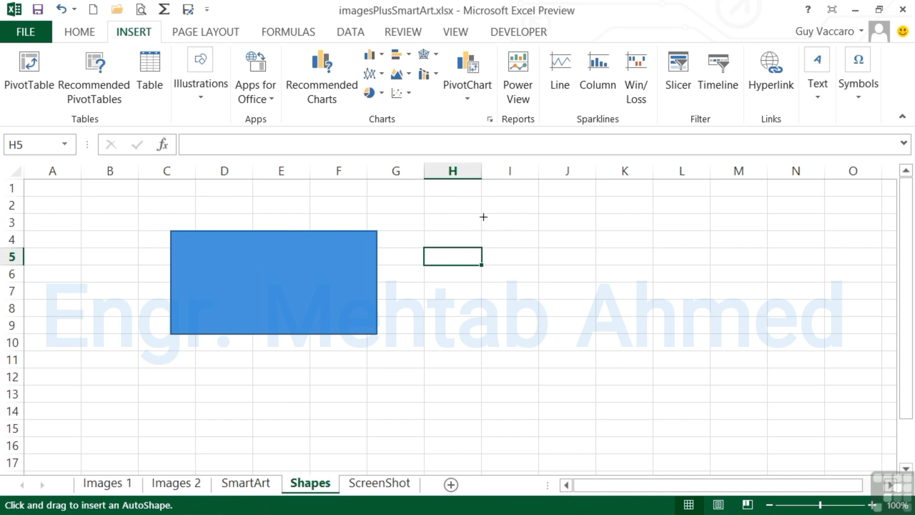
mouse_move(483, 215)
mouse_down()
mouse_move(533, 286)
mouse_move(591, 317)
mouse_move(600, 301)
mouse_move(636, 309)
mouse_move(599, 337)
mouse_move(634, 362)
mouse_move(687, 349)
mouse_move(721, 277)
mouse_move(608, 337)
mouse_move(508, 336)
mouse_move(665, 361)
mouse_up()
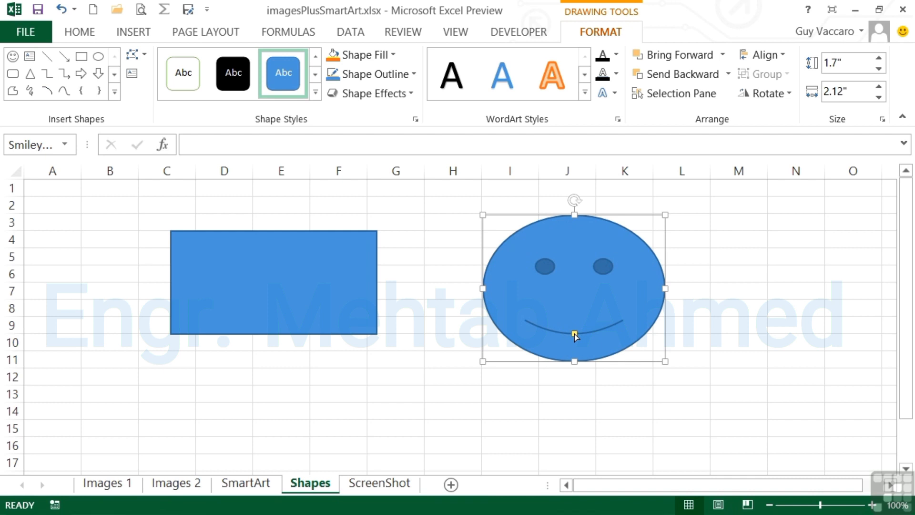
- Reshape the smiley's mouth into a frown and back into a slight smile, and deselect the face
drag(574, 334, 578, 311)
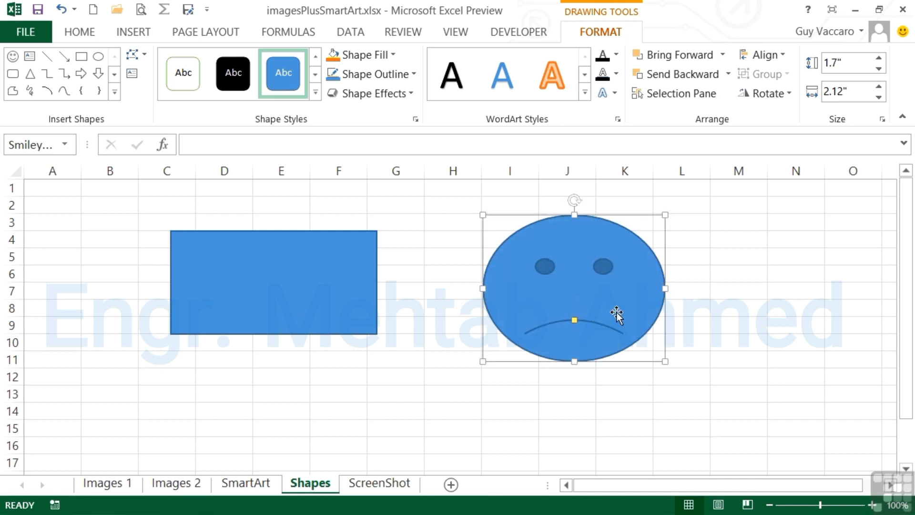
click(739, 320)
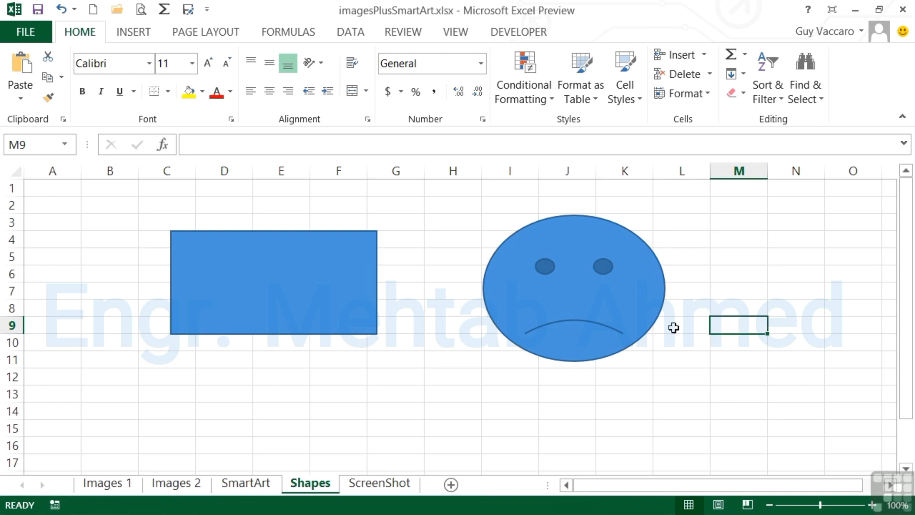
click(646, 302)
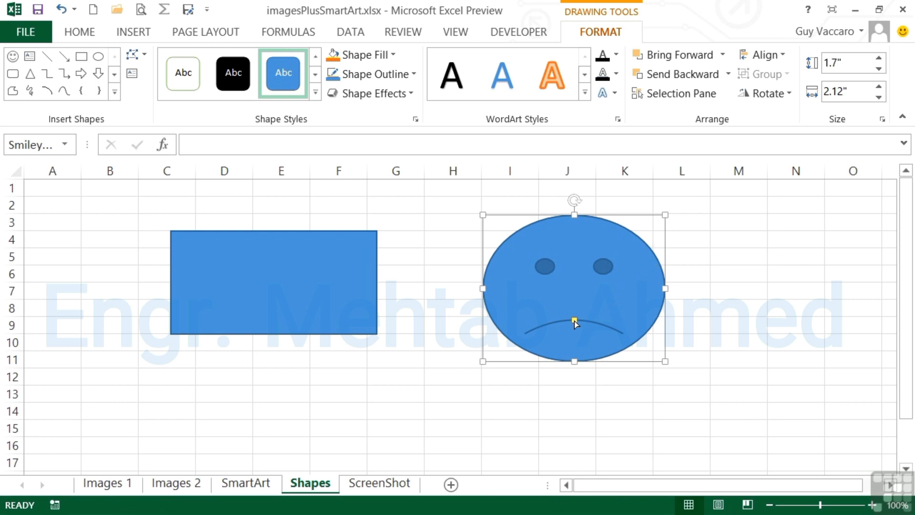
drag(575, 322, 575, 330)
click(685, 339)
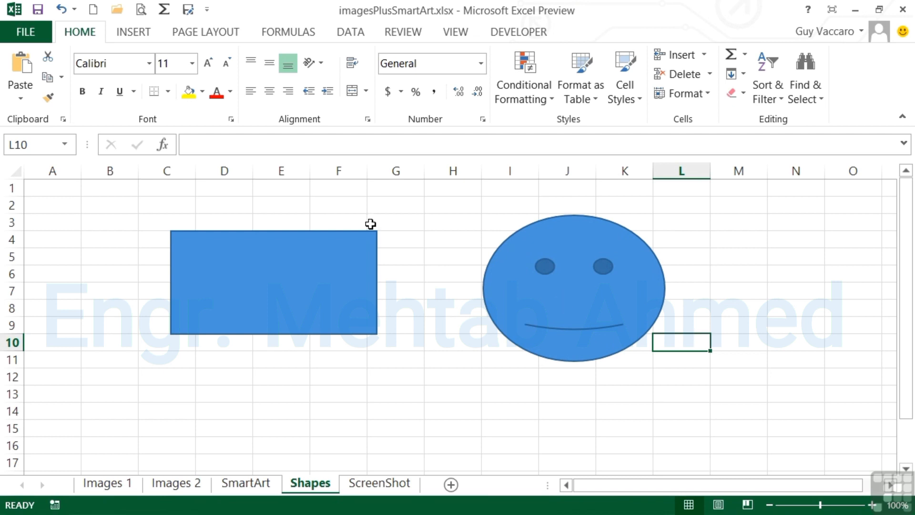
- Draw a rectangular callout about 1.31" high and 1.59" wide over columns M to O, beside the smiley face
click(133, 31)
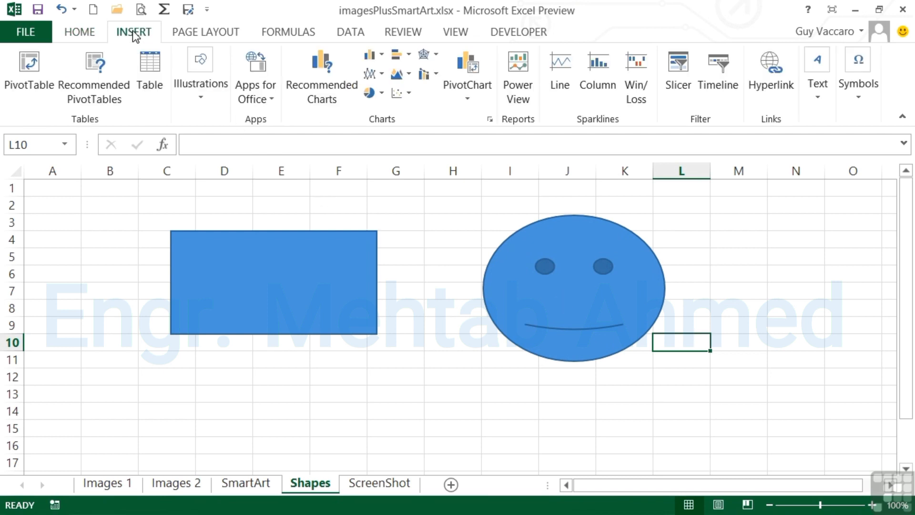
click(202, 101)
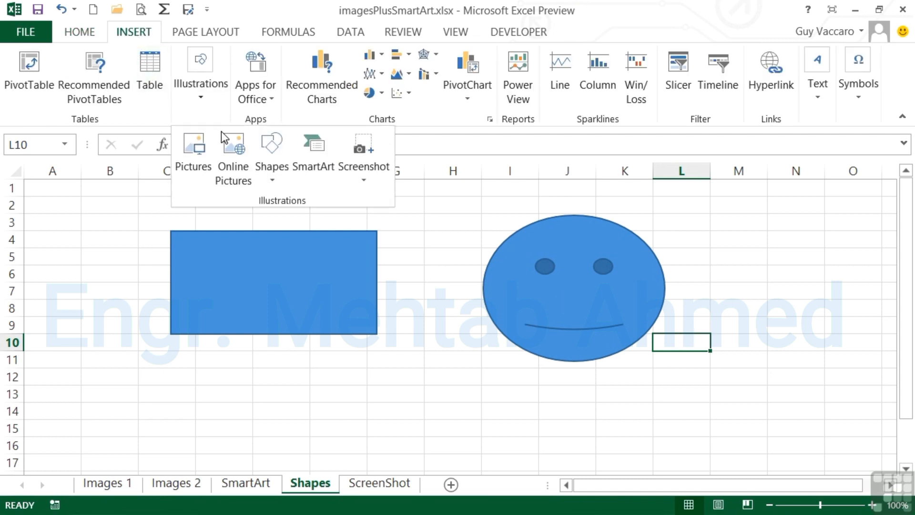
click(276, 158)
click(471, 413)
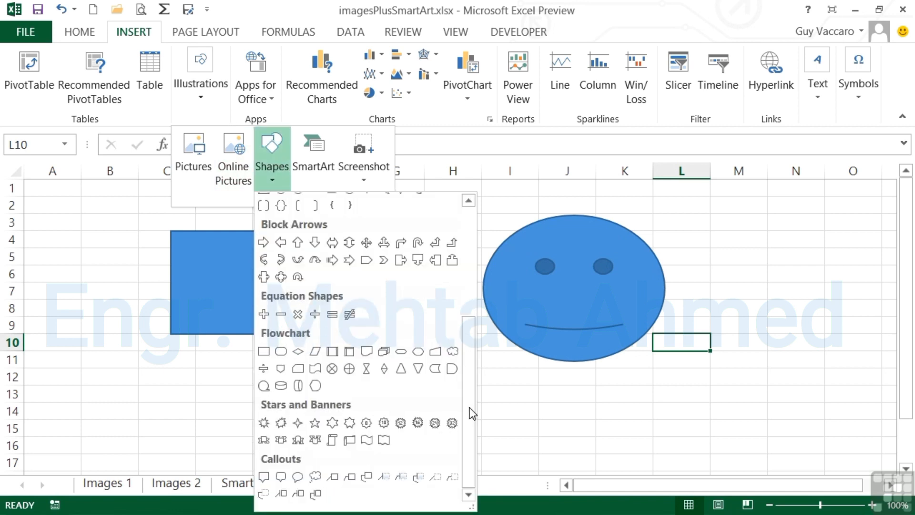
click(263, 477)
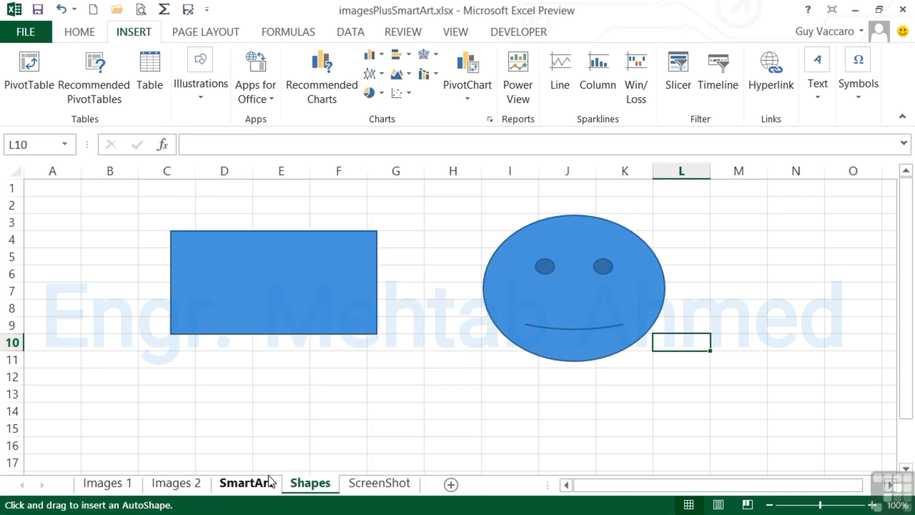
mouse_move(721, 218)
mouse_down()
mouse_move(782, 294)
mouse_move(805, 311)
mouse_move(825, 305)
mouse_move(857, 329)
mouse_up()
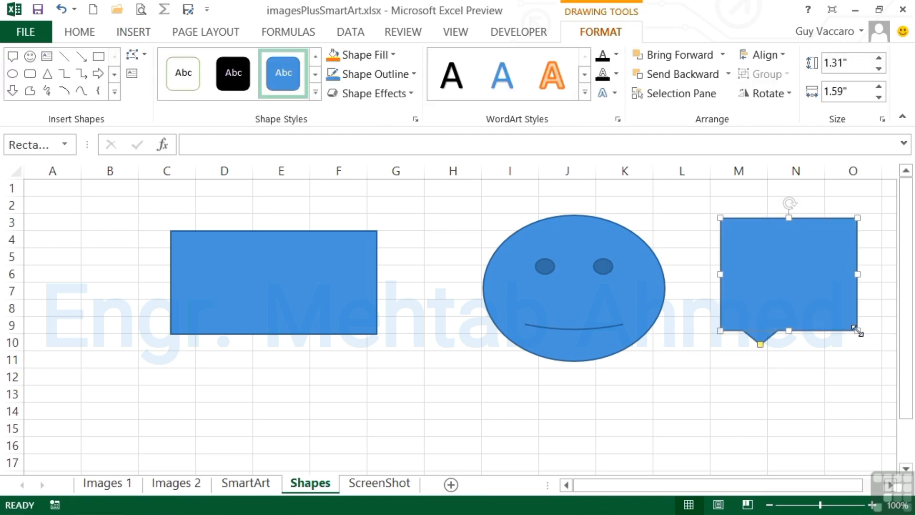
- Add the text "This is amazing!!" inside the rectangular callout
right_click(797, 269)
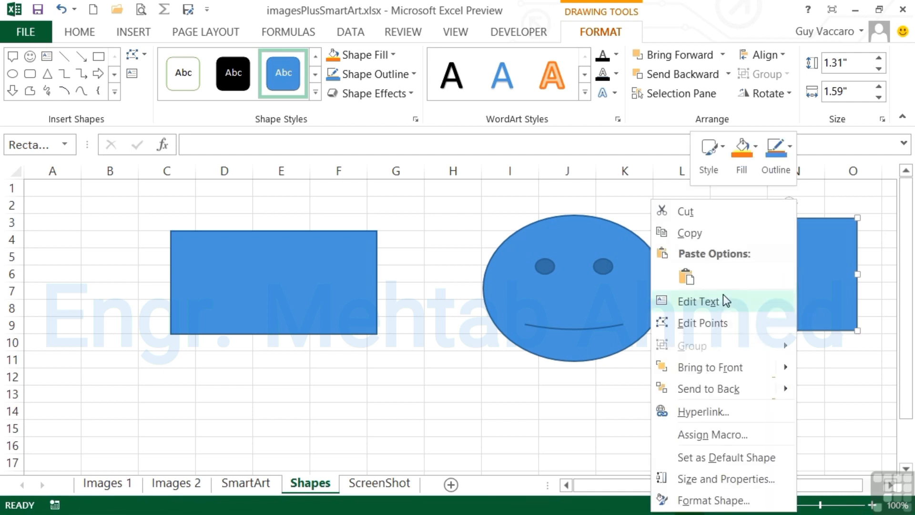
click(698, 301)
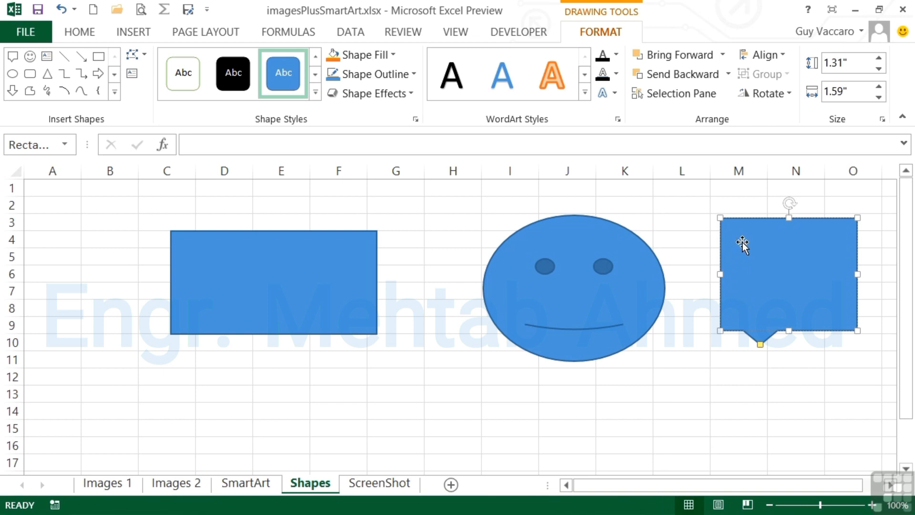
text(This is amazing!!)
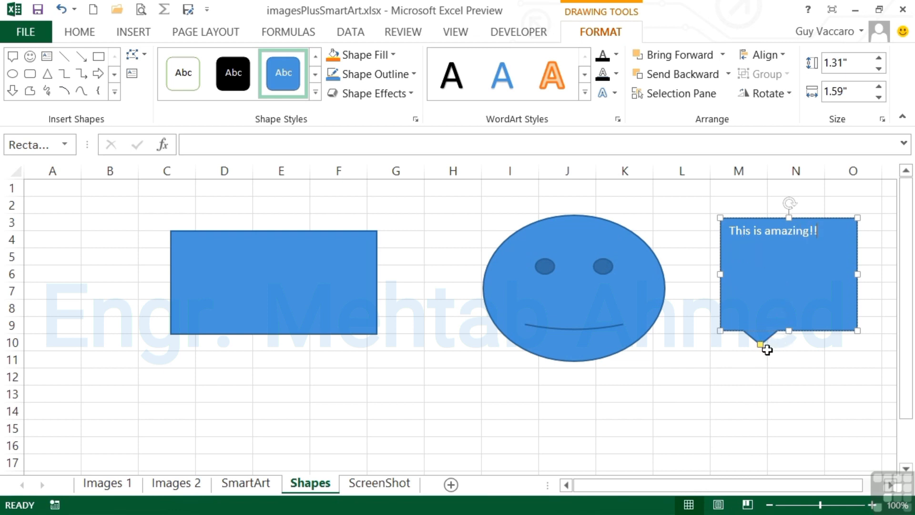
- Shorten the callout box to fit its single line of text and point its tail at the smiley's lower right edge
drag(758, 346, 651, 345)
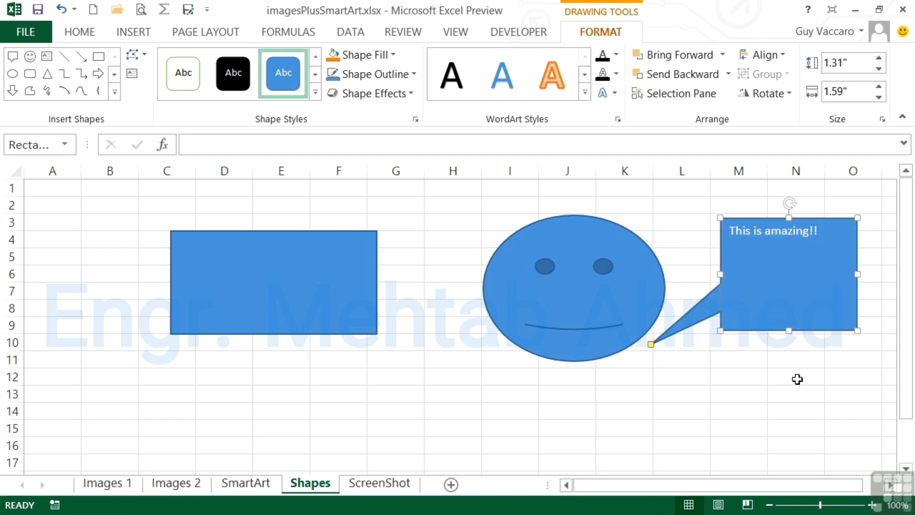
click(802, 339)
click(788, 329)
drag(789, 331, 790, 254)
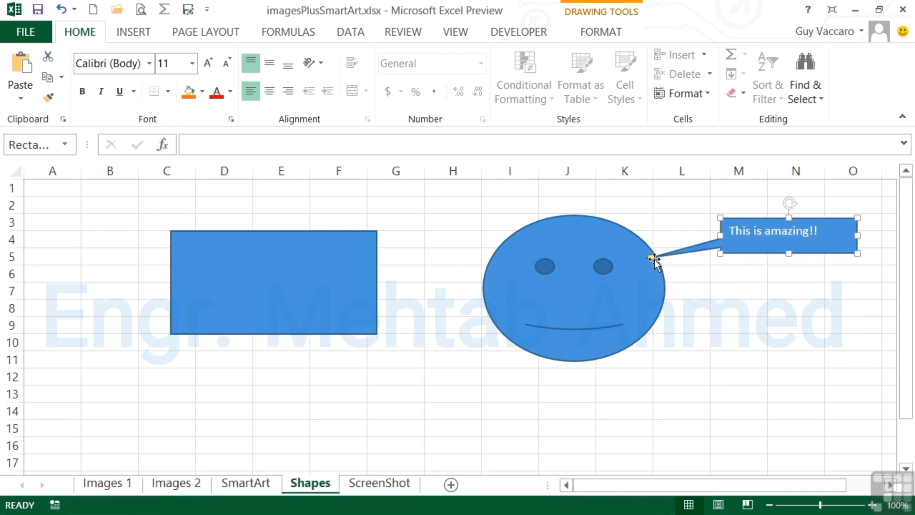
drag(653, 258, 653, 335)
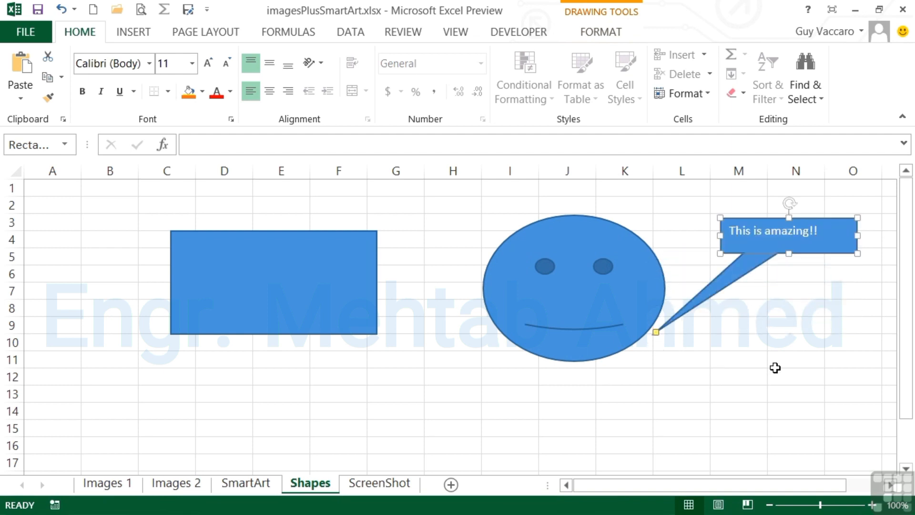
click(754, 342)
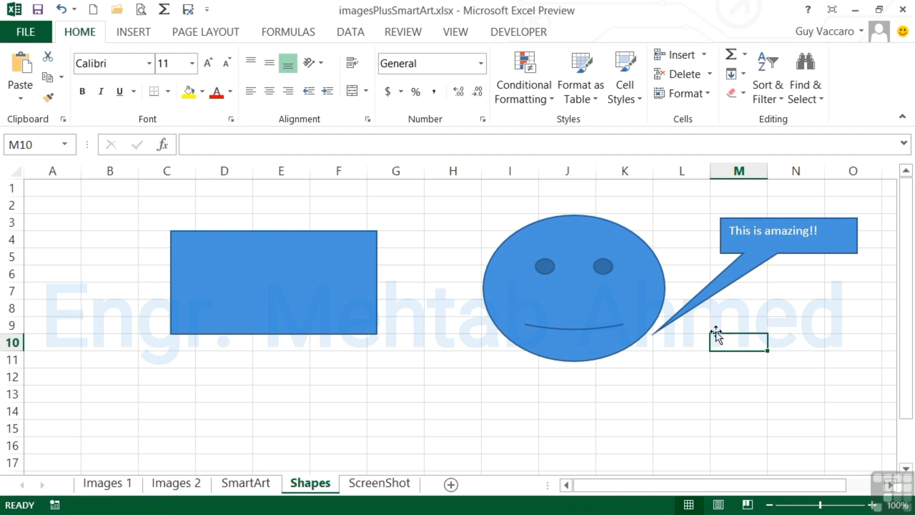
click(689, 307)
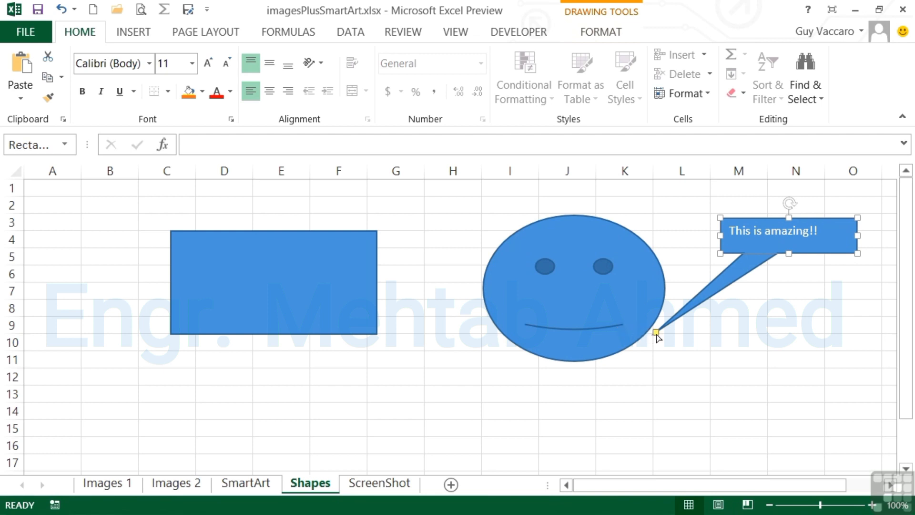
click(141, 36)
click(205, 99)
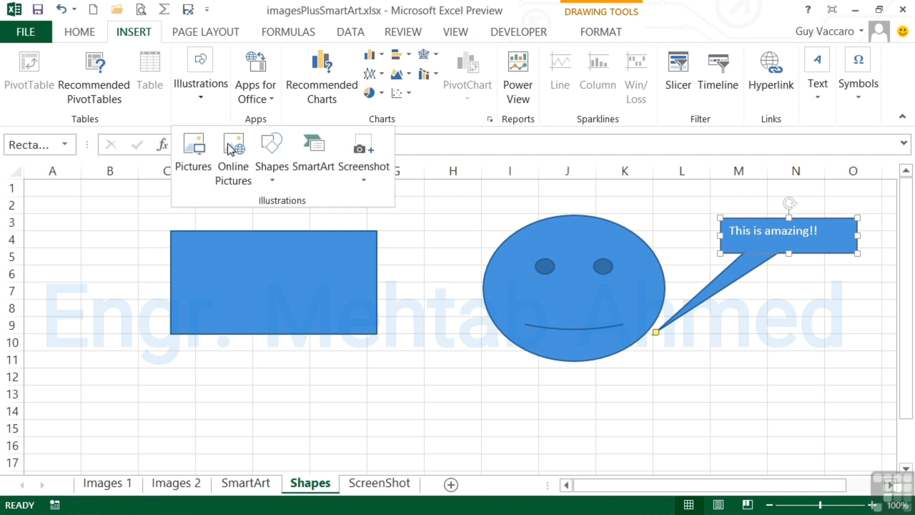
click(275, 175)
scroll(313, 343, down, 5)
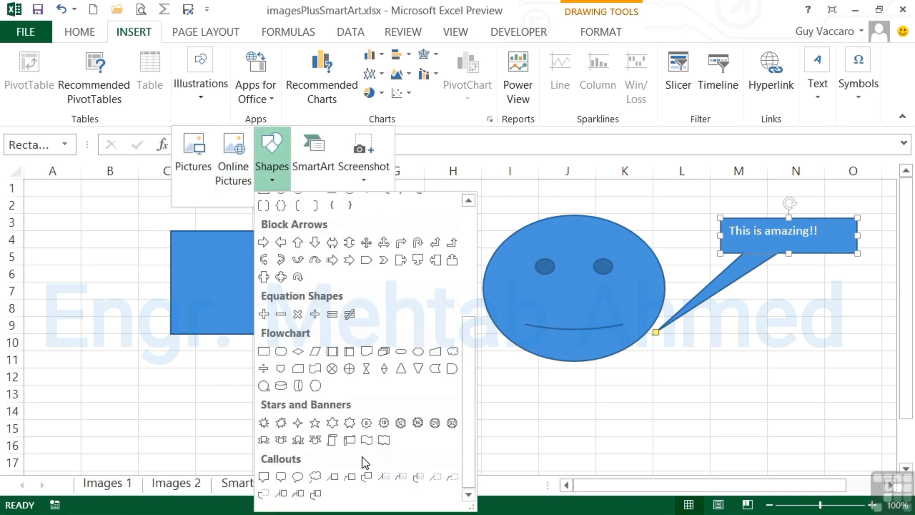
click(315, 478)
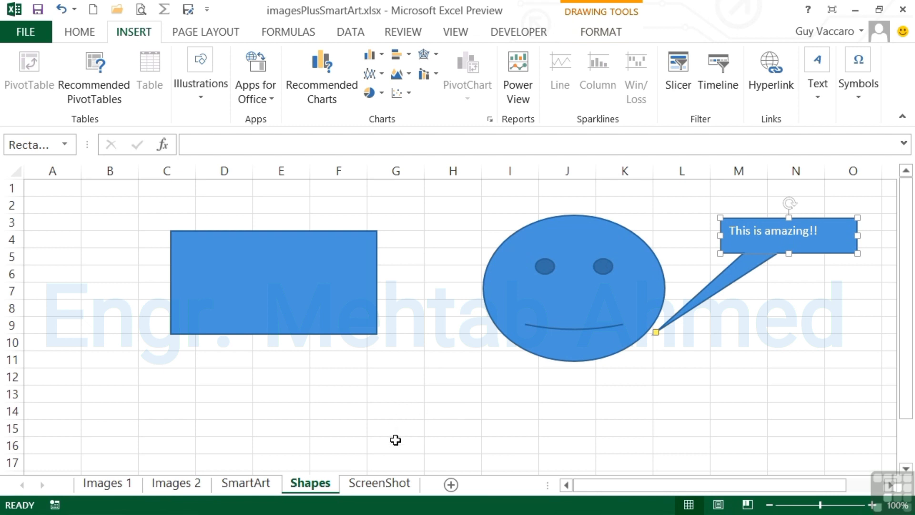
- Insert a screenshot of the Chapter 12 folder window on the ScreenShot sheet and shrink it to about 2.53" high and 4.41" wide
click(382, 486)
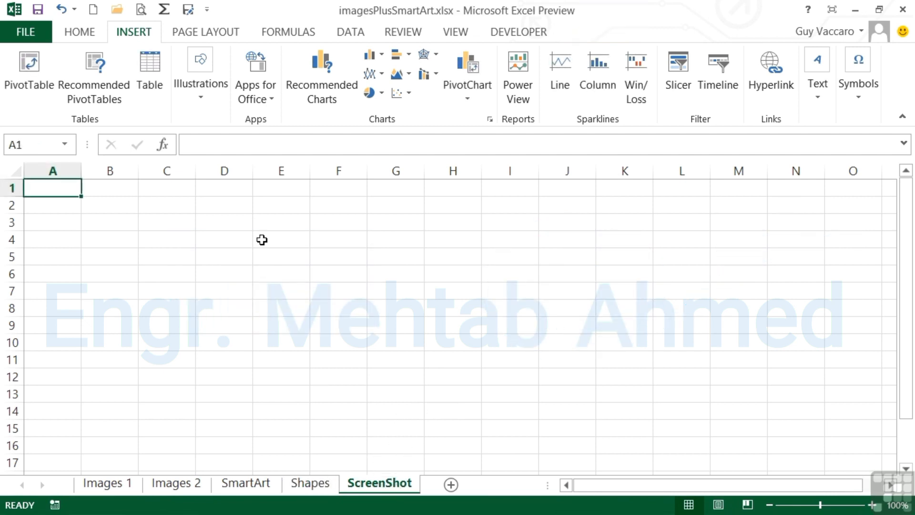
click(203, 98)
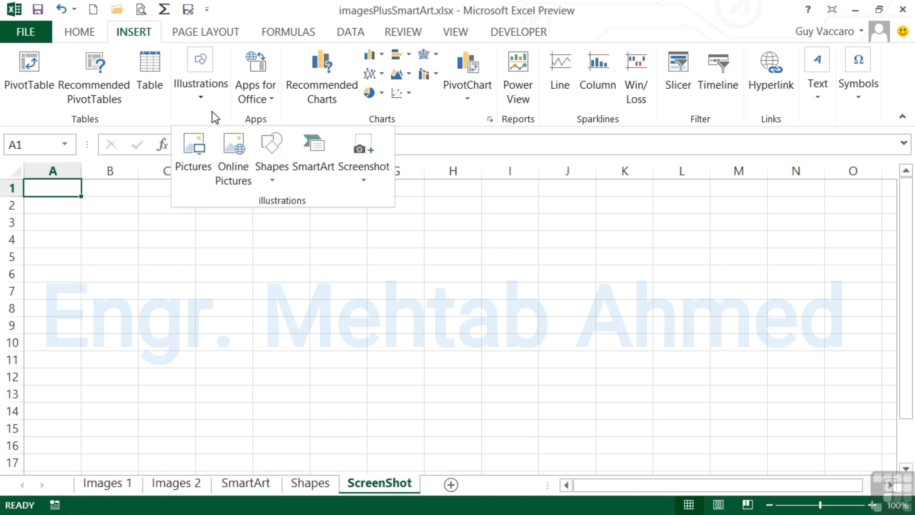
click(365, 186)
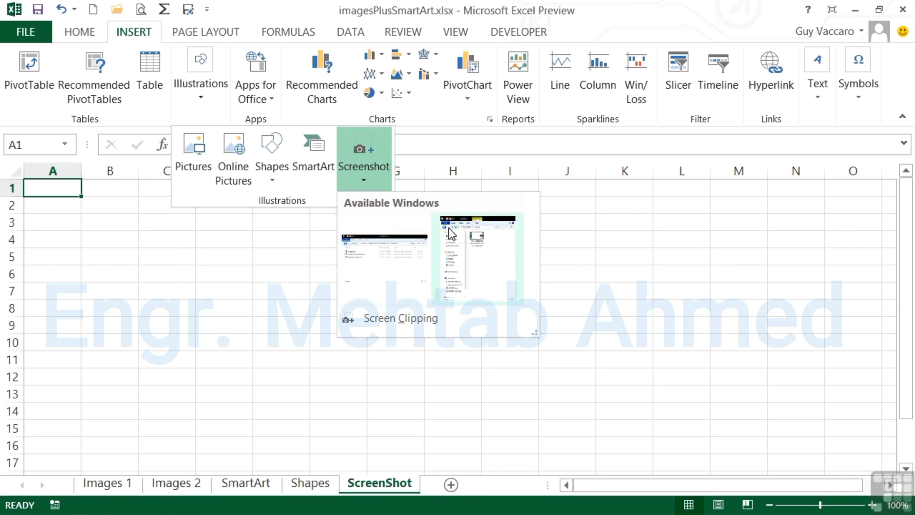
click(372, 270)
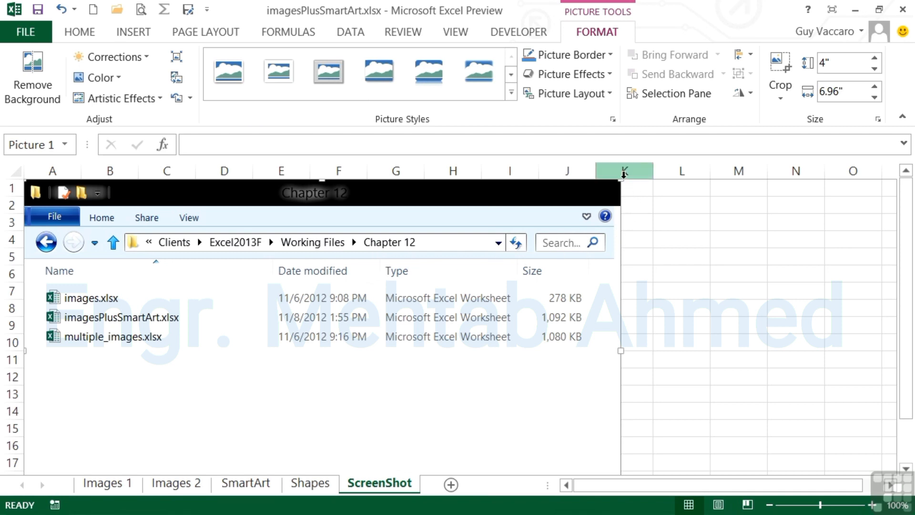
drag(621, 178, 411, 231)
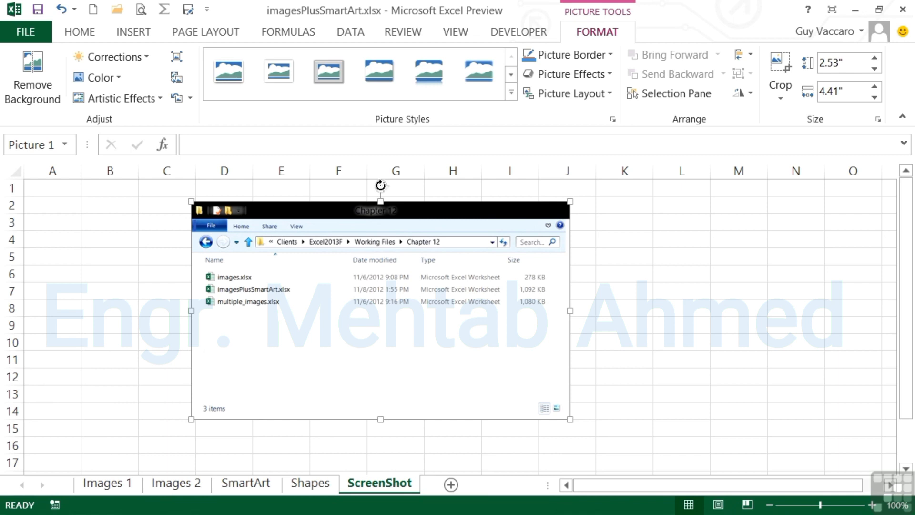
- Tilt the folder window screenshot slightly clockwise and move it over columns F to K, leaving it deselected with cell C7 active
drag(380, 186, 403, 209)
drag(421, 261, 525, 286)
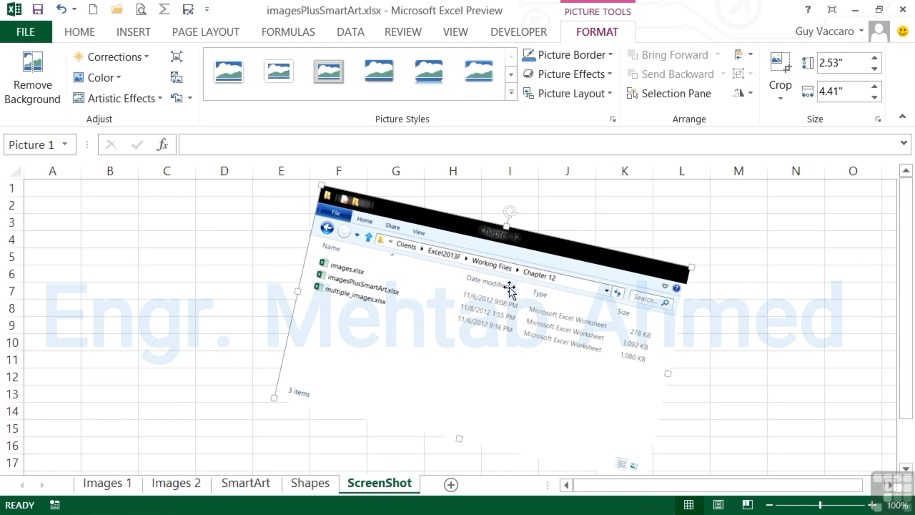
click(172, 290)
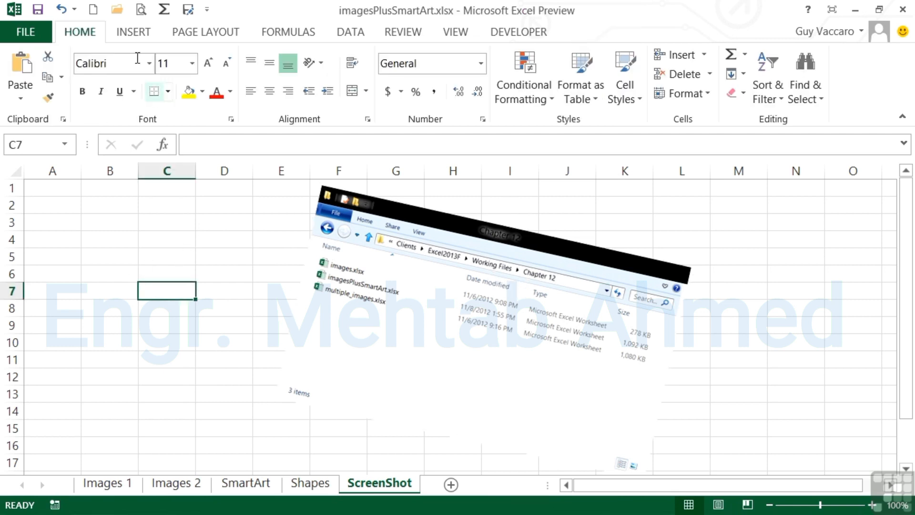
- Insert a screen clipping of the three workbook names in the Chapter 12 window, about 1.09" by 2.13", and move it over columns B to D
click(132, 38)
click(210, 98)
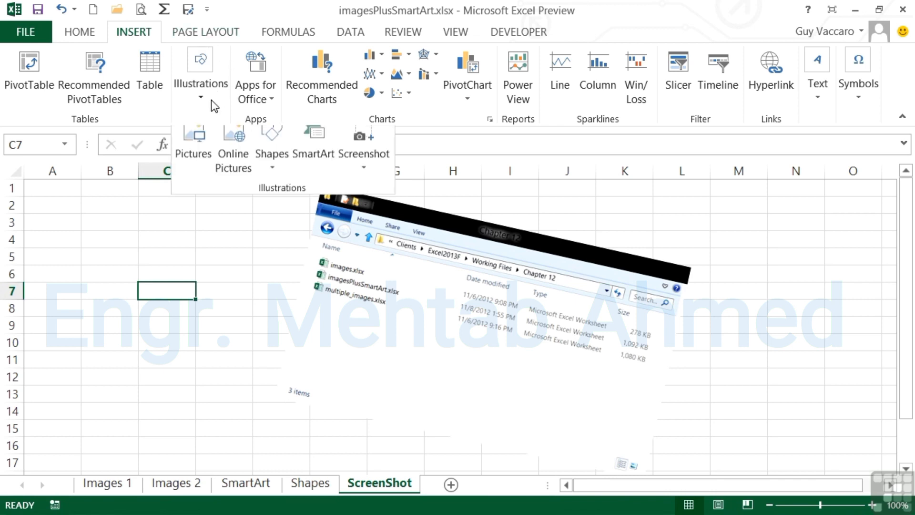
click(367, 180)
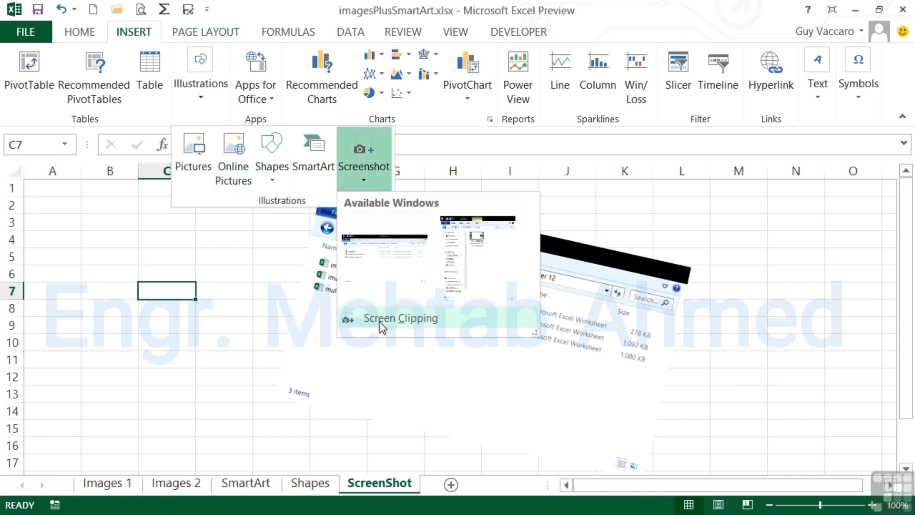
click(395, 328)
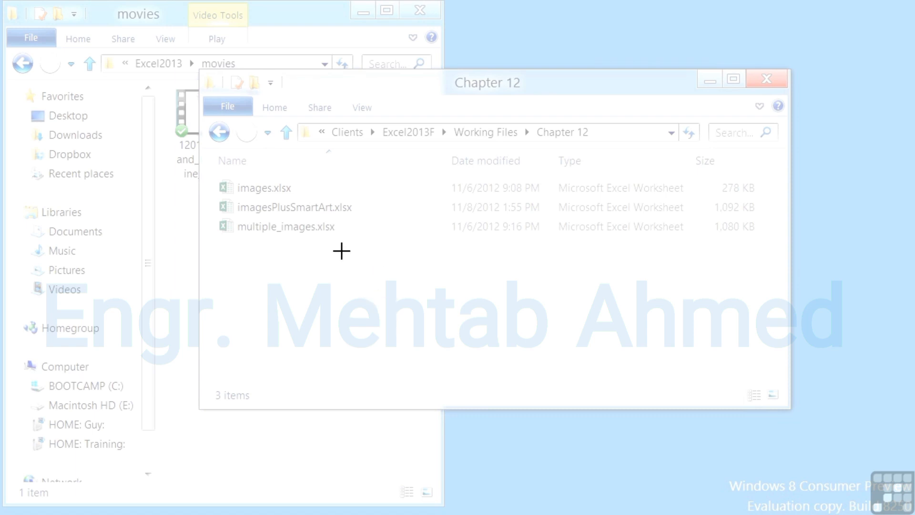
drag(204, 165, 386, 260)
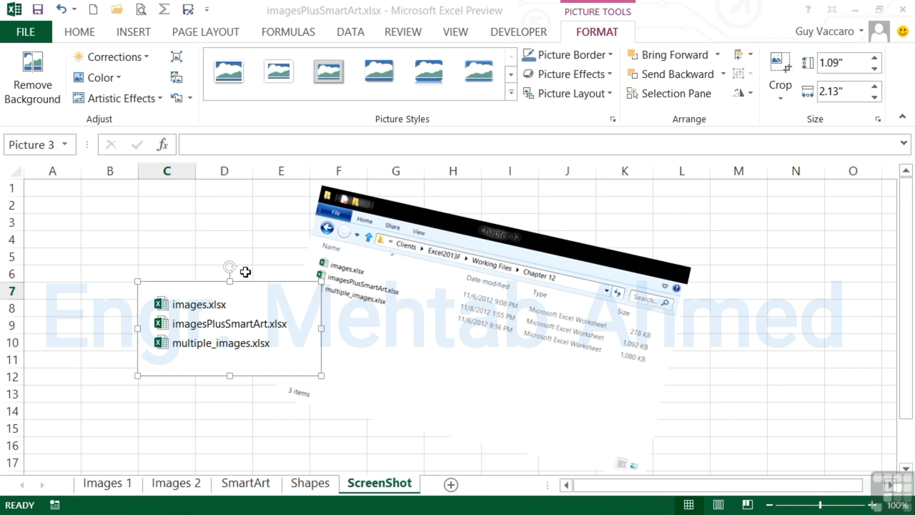
drag(278, 306, 210, 237)
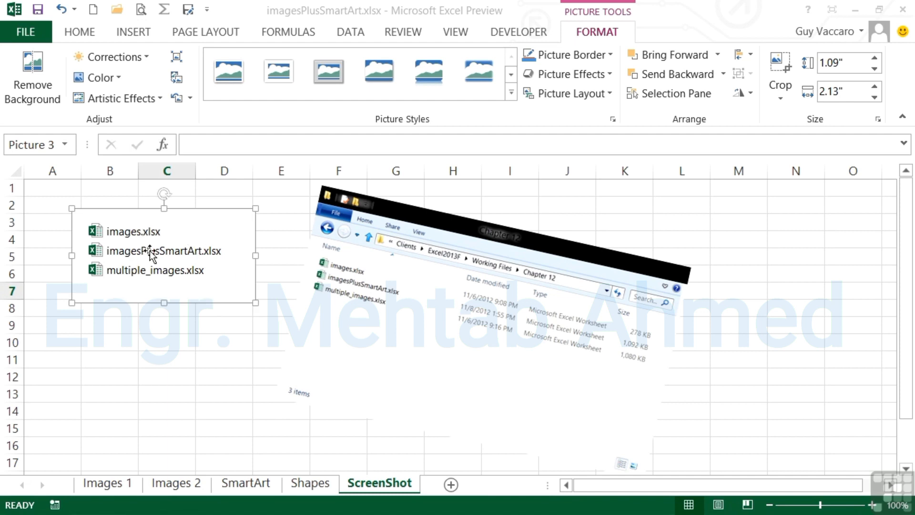